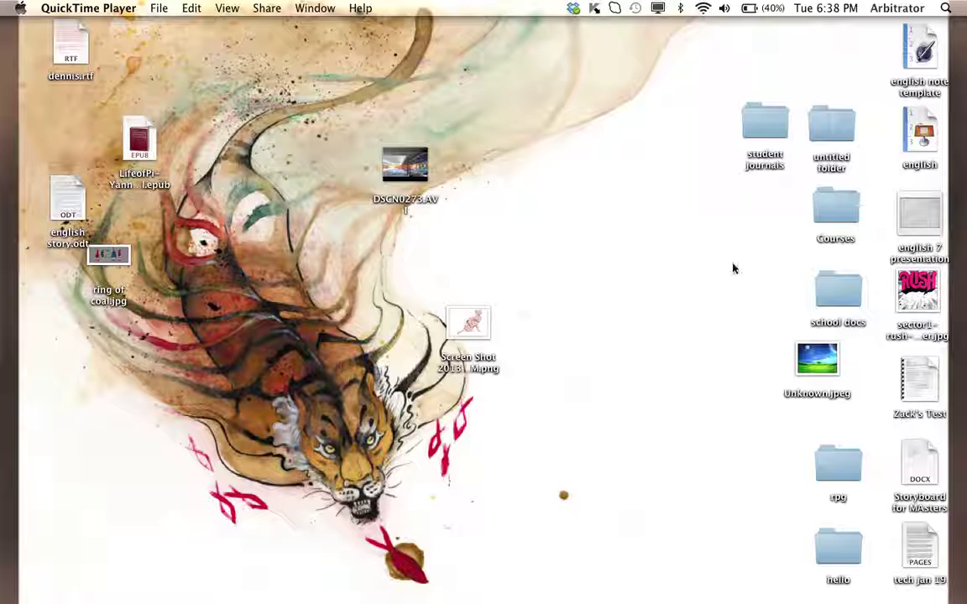
- Bring Safari forward and load myfiles.ednet.ns.ca to reach the AjaXplorer login prompt
mouse_move(961, 252)
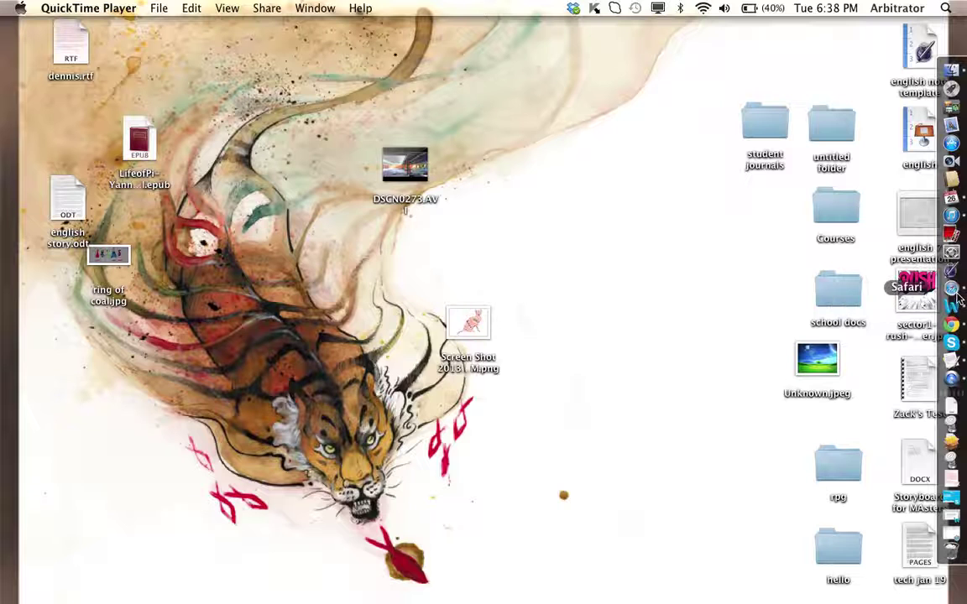
left_click(959, 296)
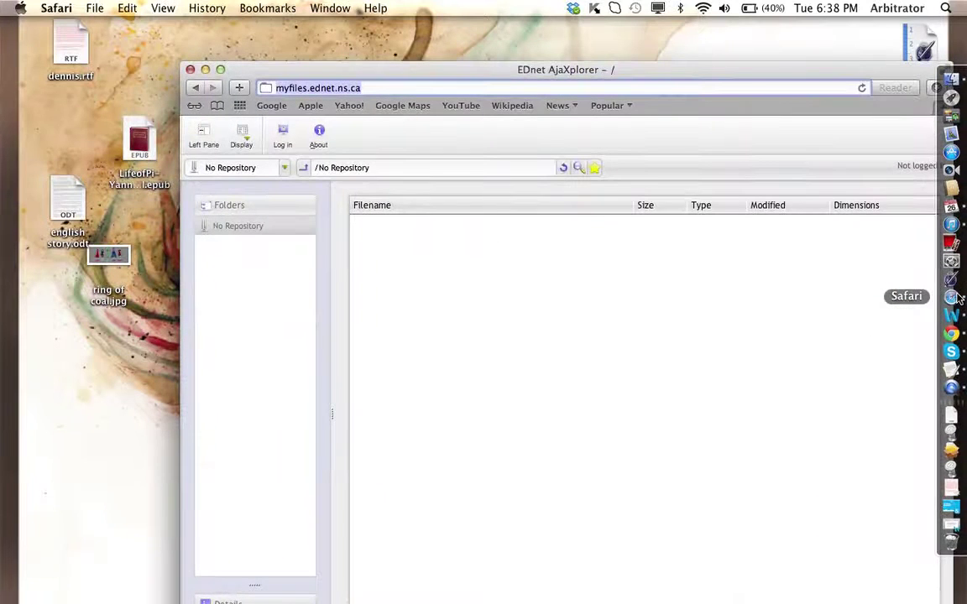
left_click(598, 90)
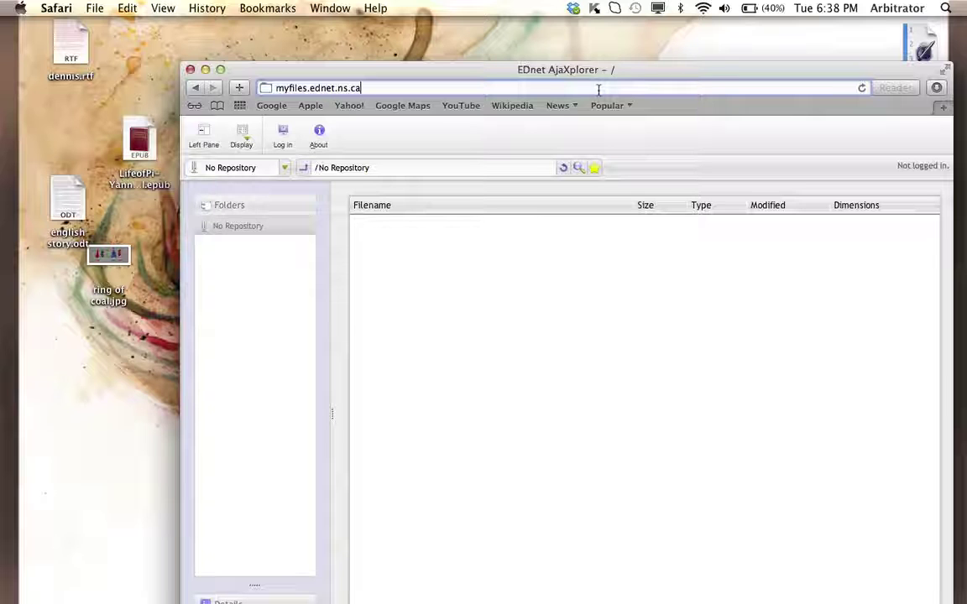
key("BackSpace")
key("BackSpace")
key("BackSpace")
key("BackSpace")
key("BackSpace")
key("BackSpace")
key("BackSpace")
key("BackSpace")
key("BackSpace")
key("BackSpace")
key("BackSpace")
key("BackSpace")
key("BackSpace")
key("BackSpace")
key("BackSpace")
key("BackSpace")
key("BackSpace")
key("BackSpace")
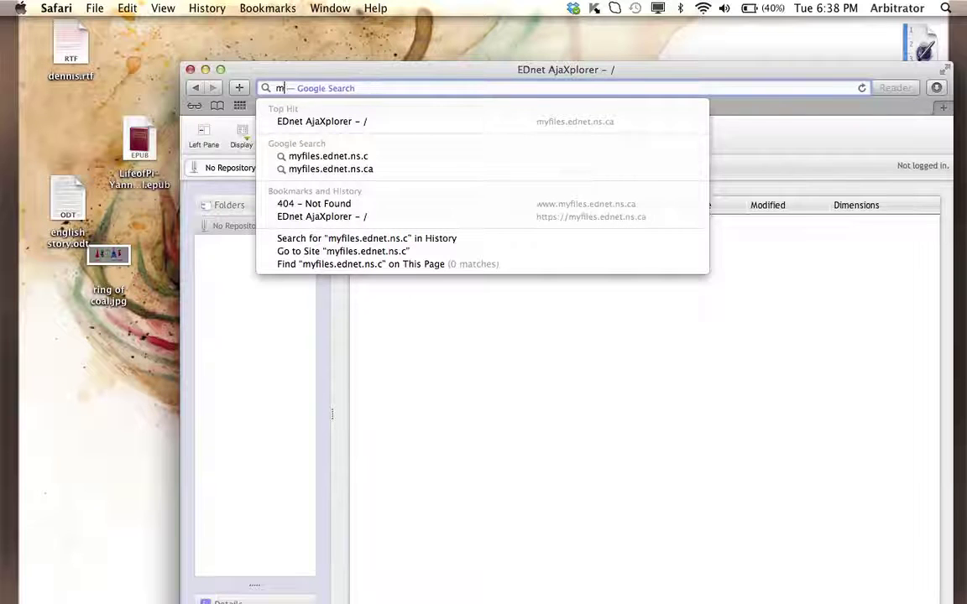
key("BackSpace")
type("myfiles")
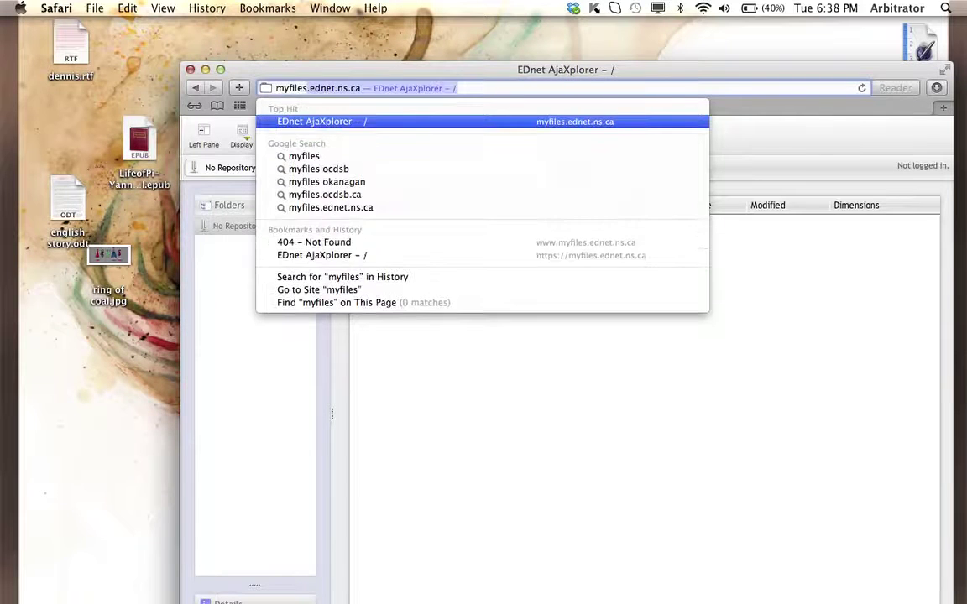
type(".")
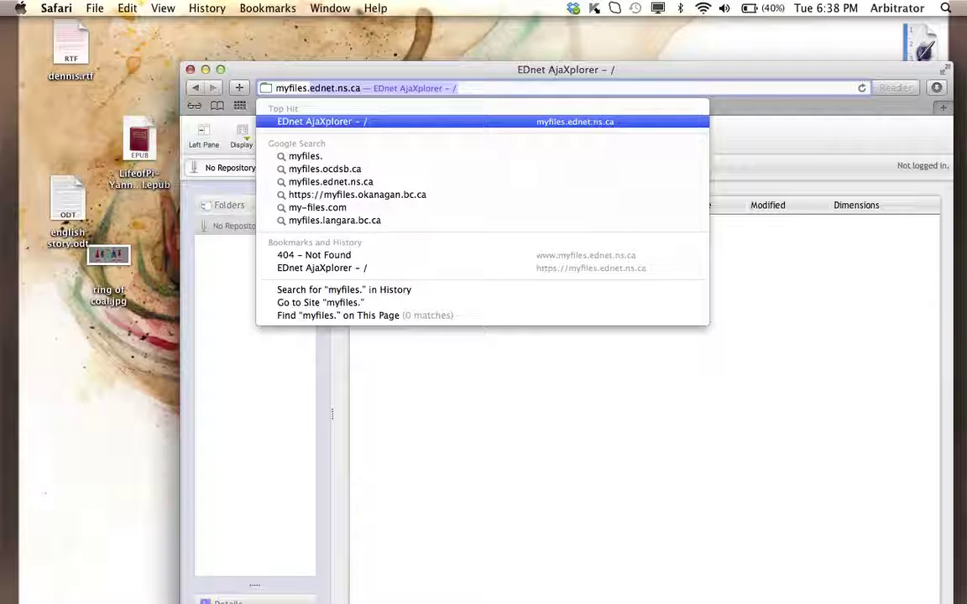
type("ednet.ns")
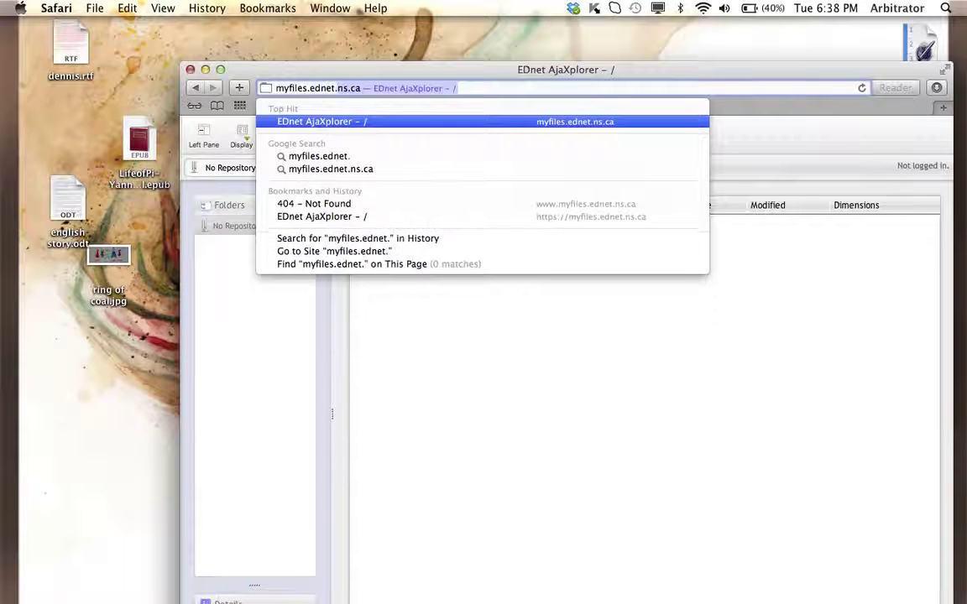
type(".ca")
key("Return")
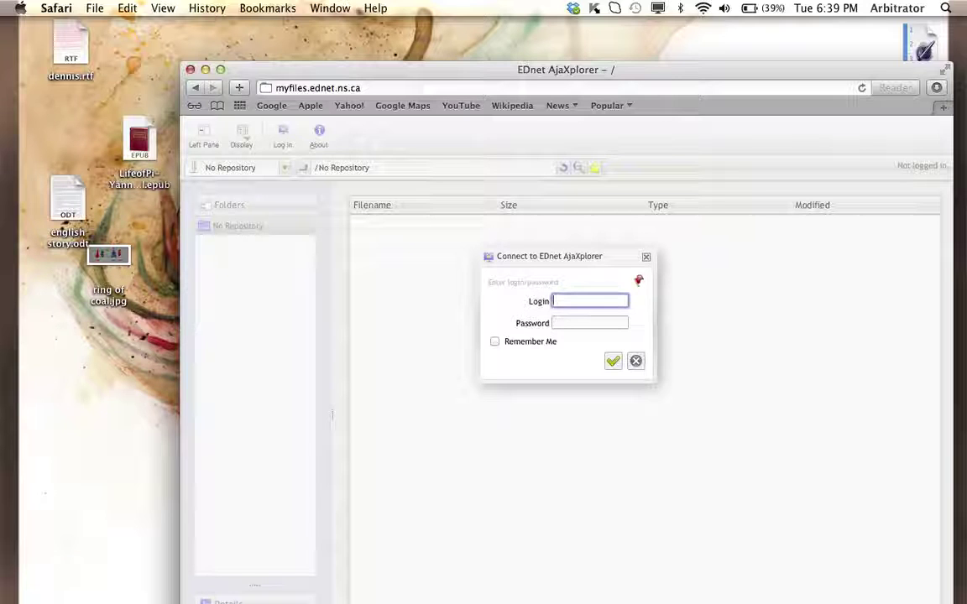
- Log in with the teacher's username and password, correcting a mistyped password before submitting
key("Tab")
type("a")
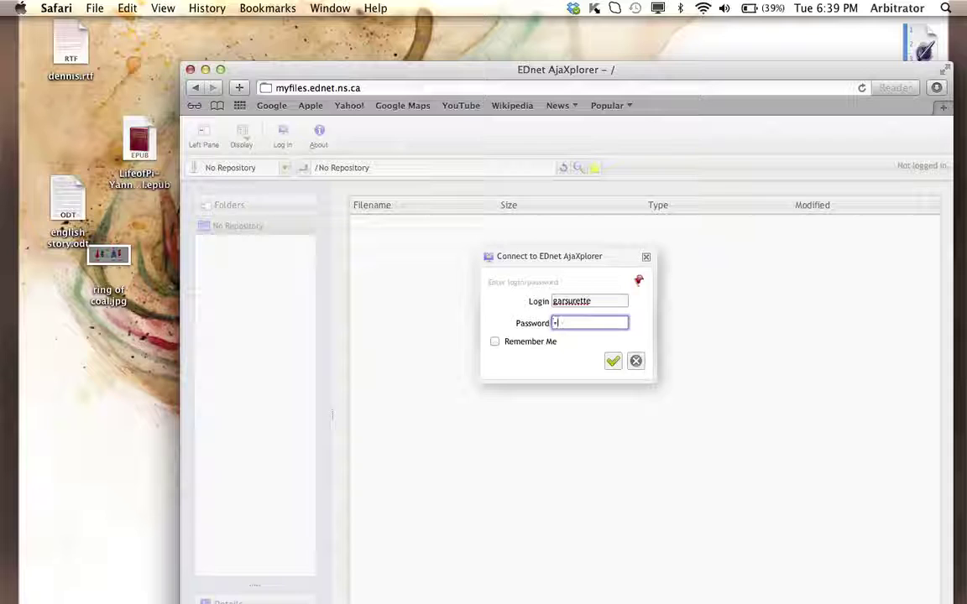
type("••••••••")
key("BackSpace")
key("BackSpace")
key("BackSpace")
key("BackSpace")
key("BackSpace")
key("BackSpace")
key("BackSpace")
key("BackSpace")
key("BackSpace")
type("********")
left_click(612, 361)
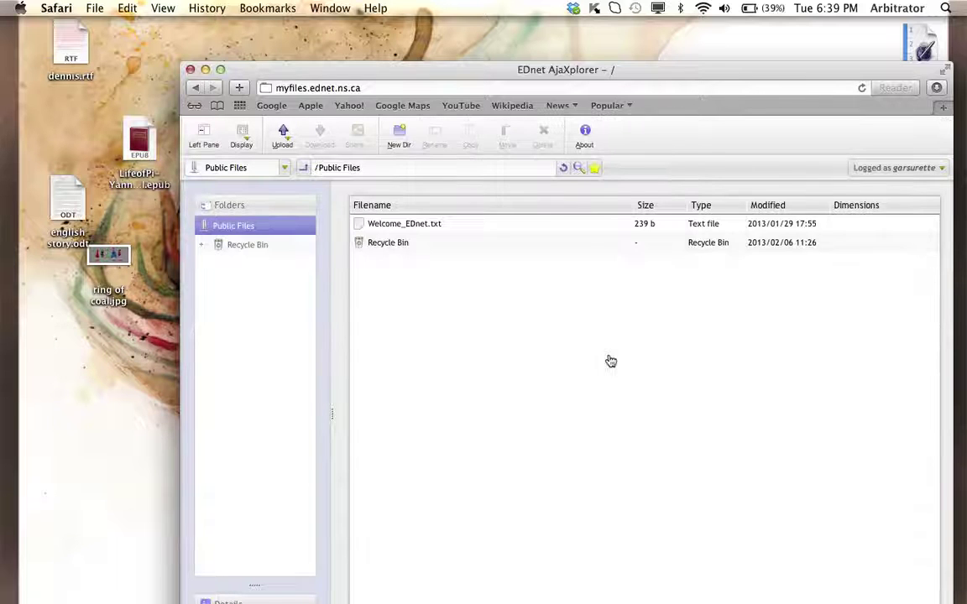
- Choose Private Files from the repository dropdown at the top left
left_click(285, 169)
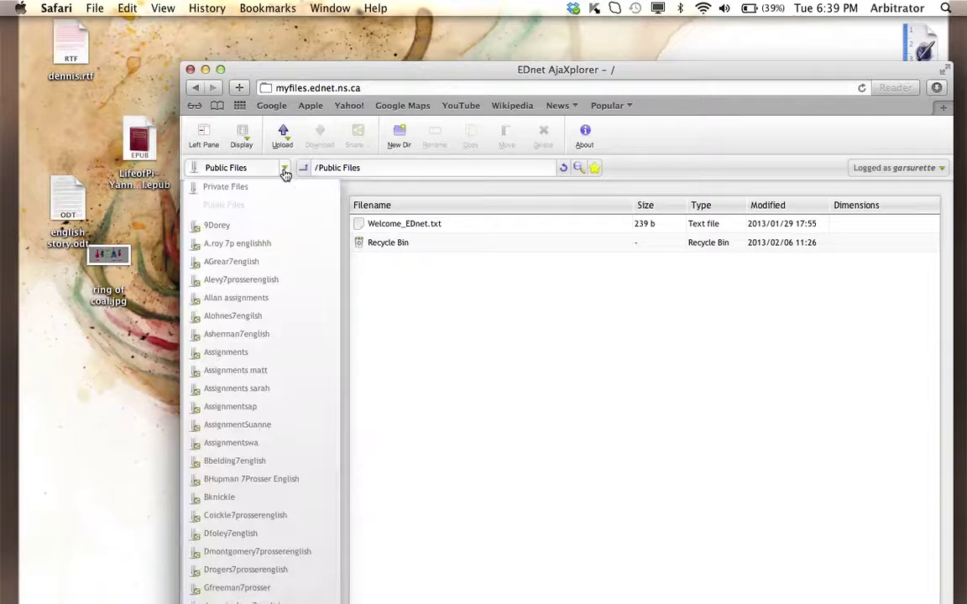
left_click(284, 170)
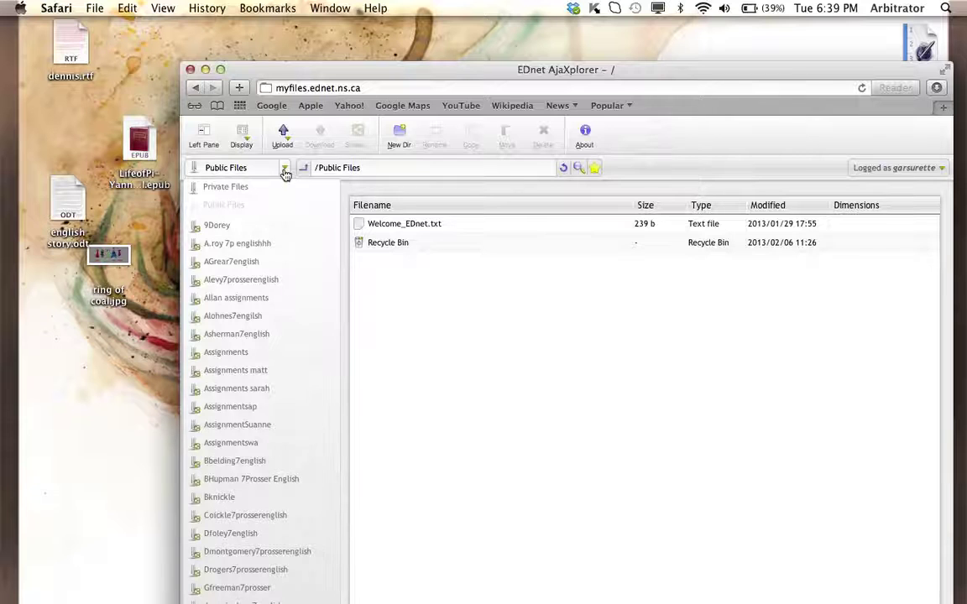
left_click(220, 187)
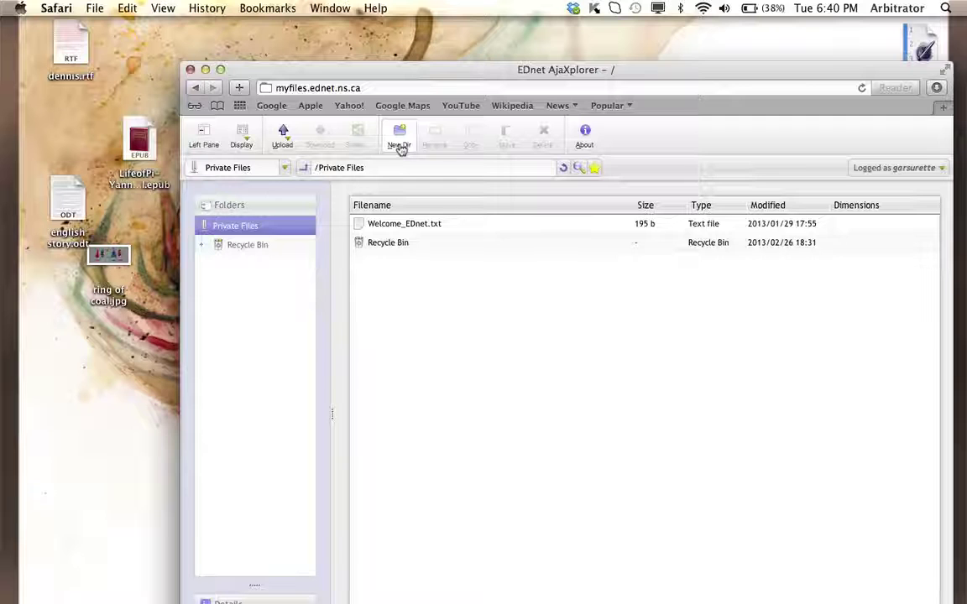
- Create a new directory named with the teacher's username followed by 'english'
left_click(400, 144)
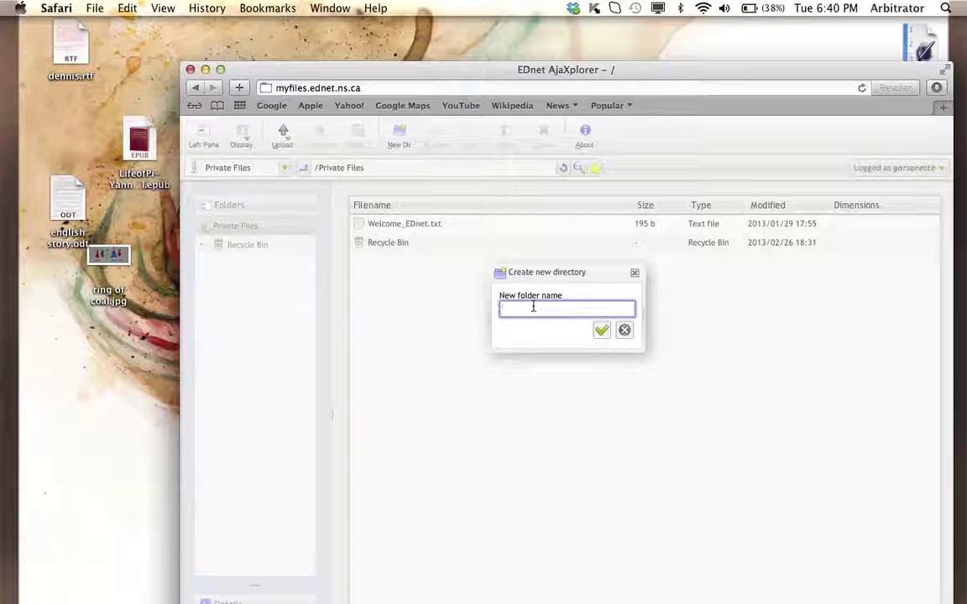
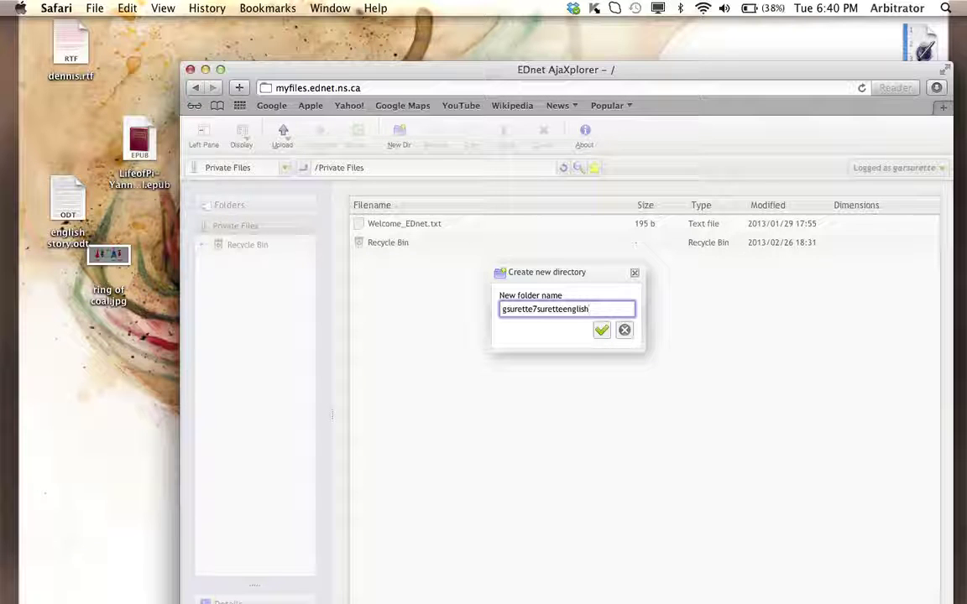
left_click(603, 333)
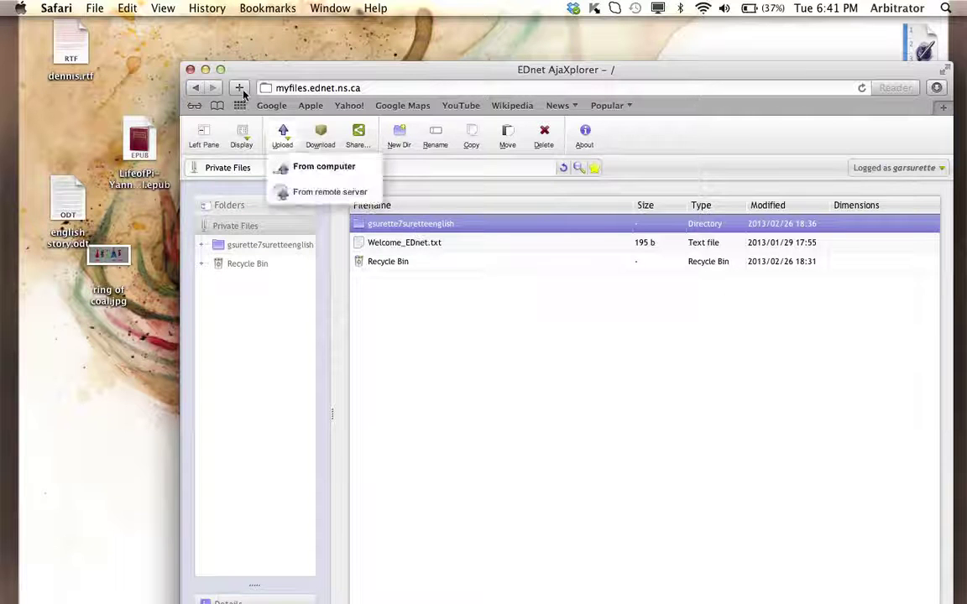
- Share the new folder with Read & Write rights and enter the recipient's username
left_click(366, 139)
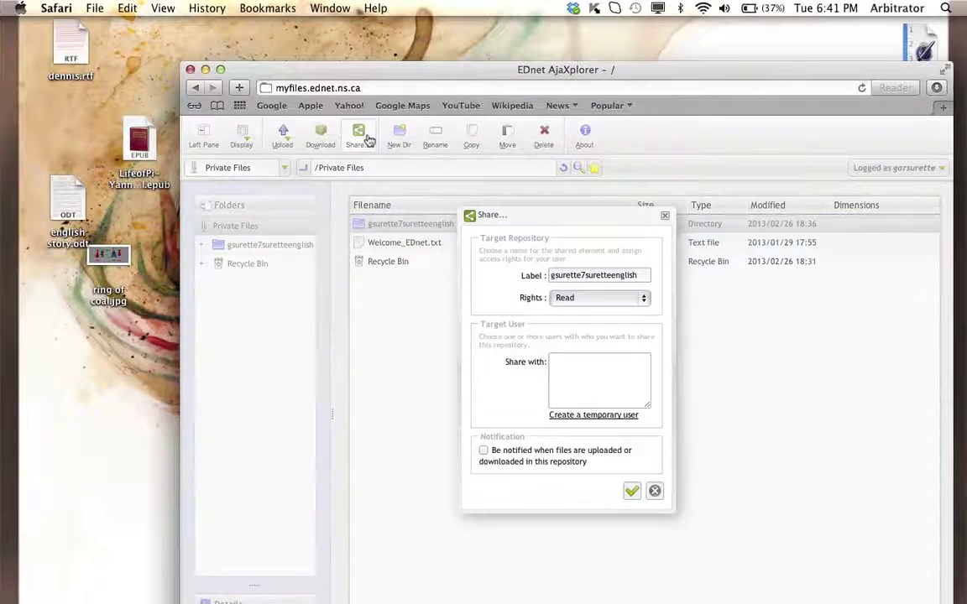
left_click(617, 299)
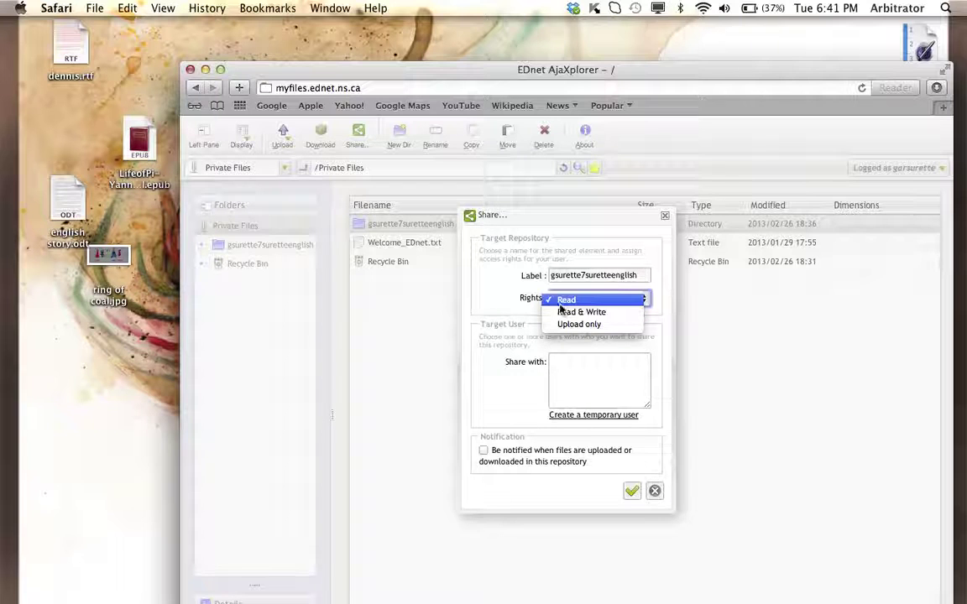
left_click(564, 314)
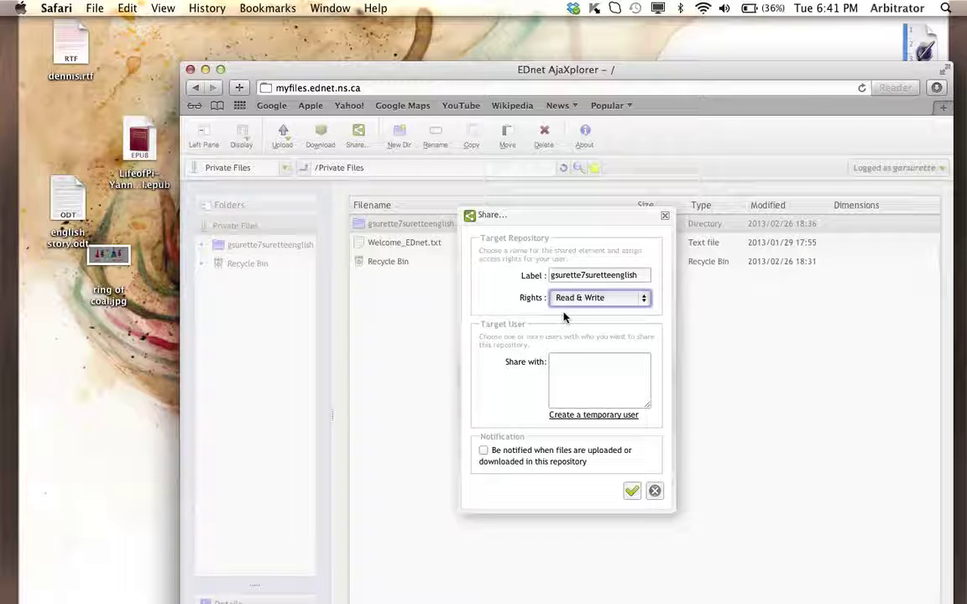
left_click(566, 374)
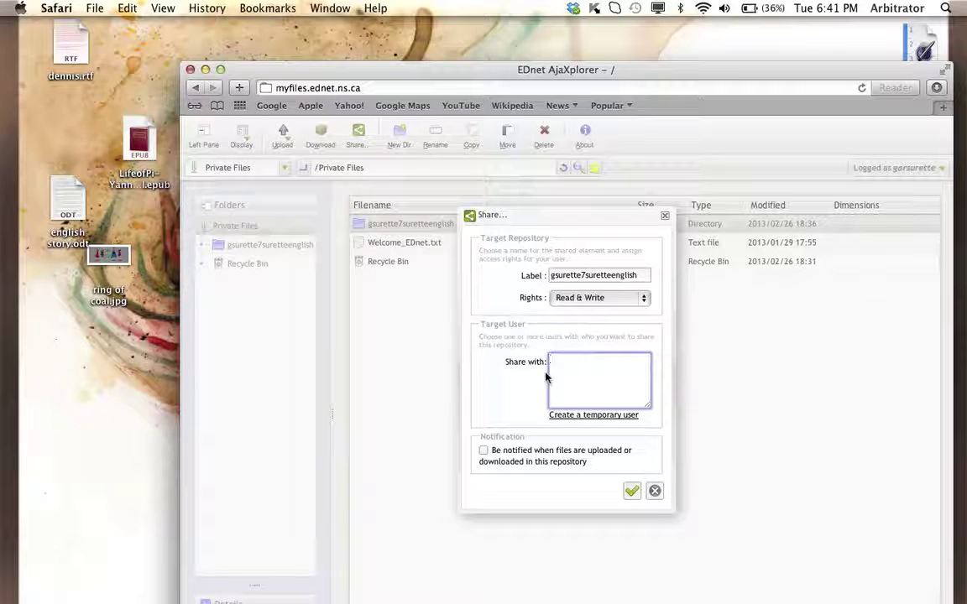
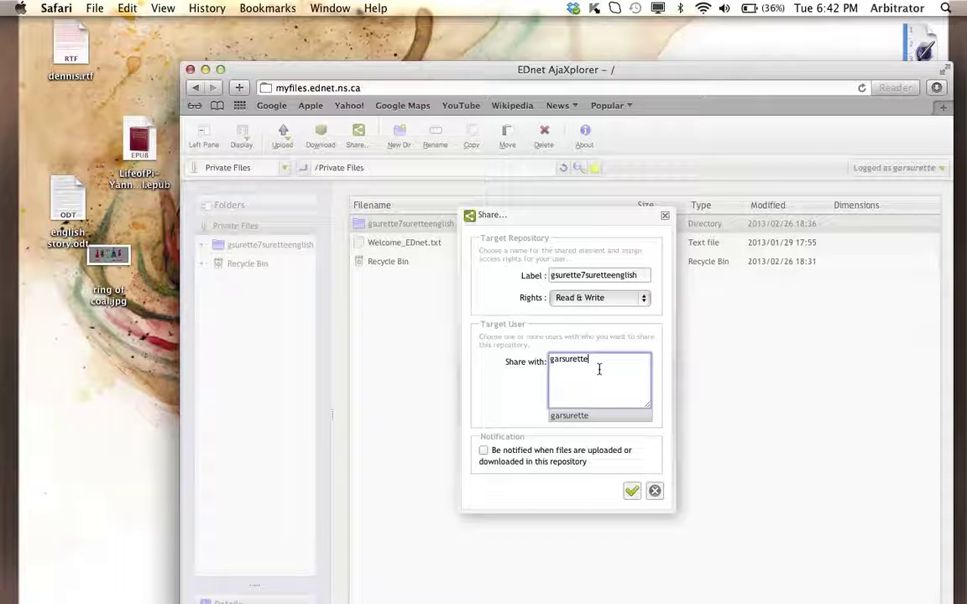
- Accept the suggested user, delete the share label's last letter, and submit the share
left_click(470, 399)
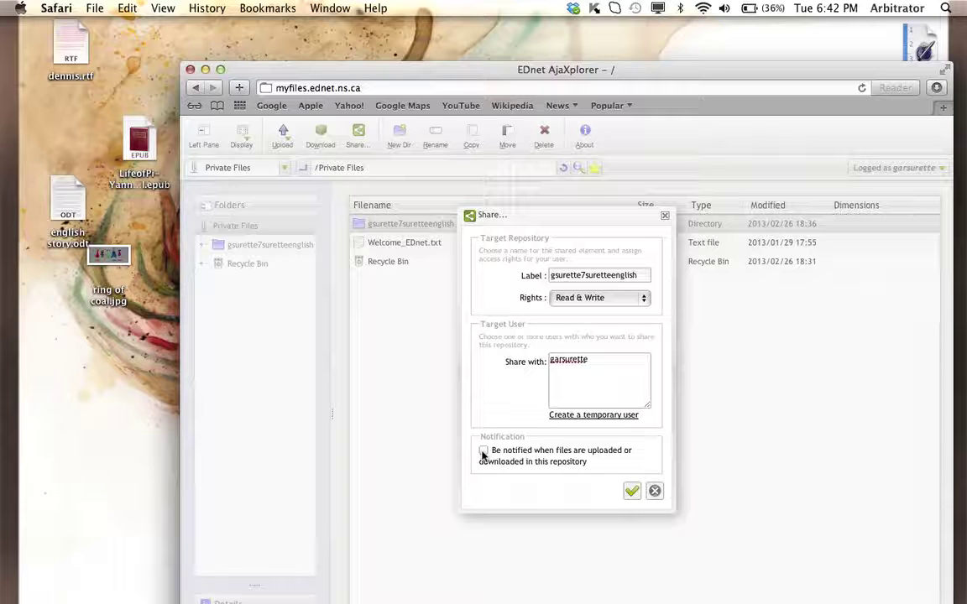
left_click(633, 493)
left_click(633, 493)
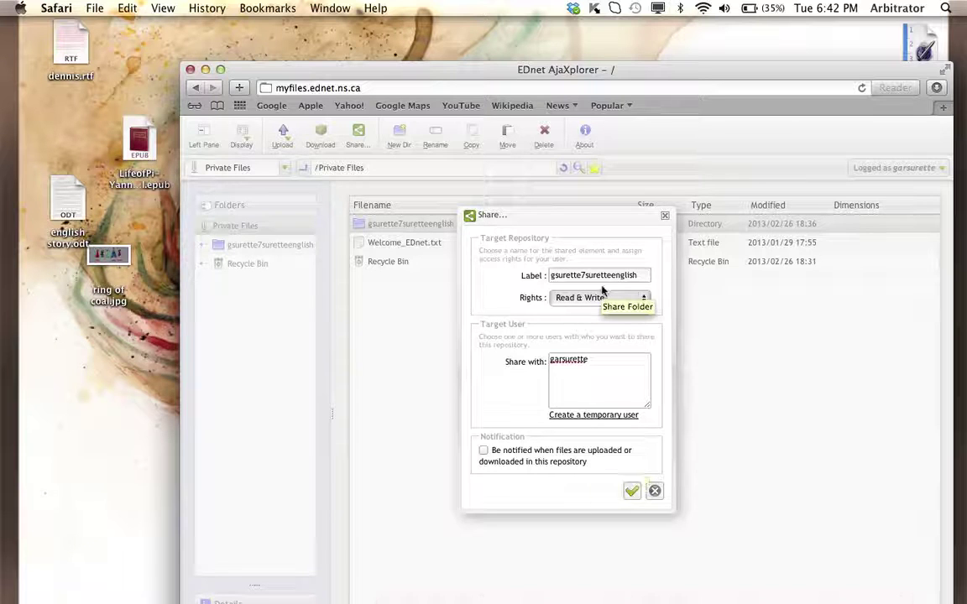
left_click(643, 276)
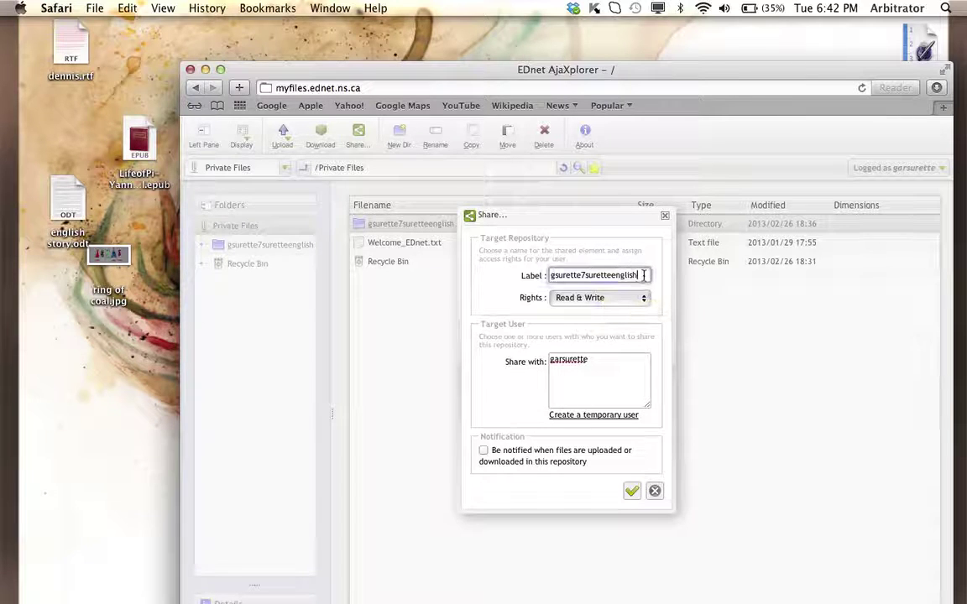
key("BackSpace")
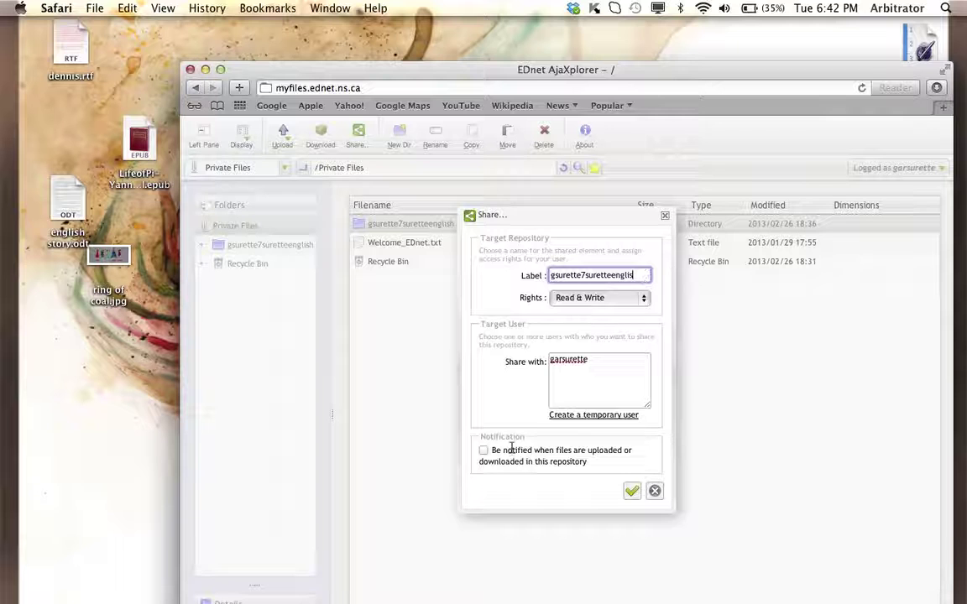
left_click(632, 493)
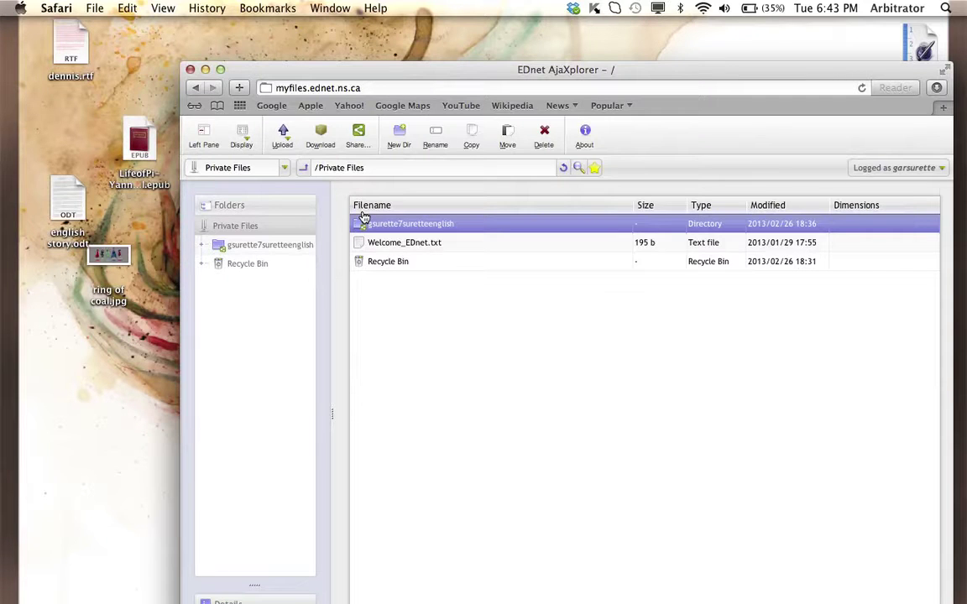
- Bring up the upload choices, From computer or From remote server
left_click(282, 134)
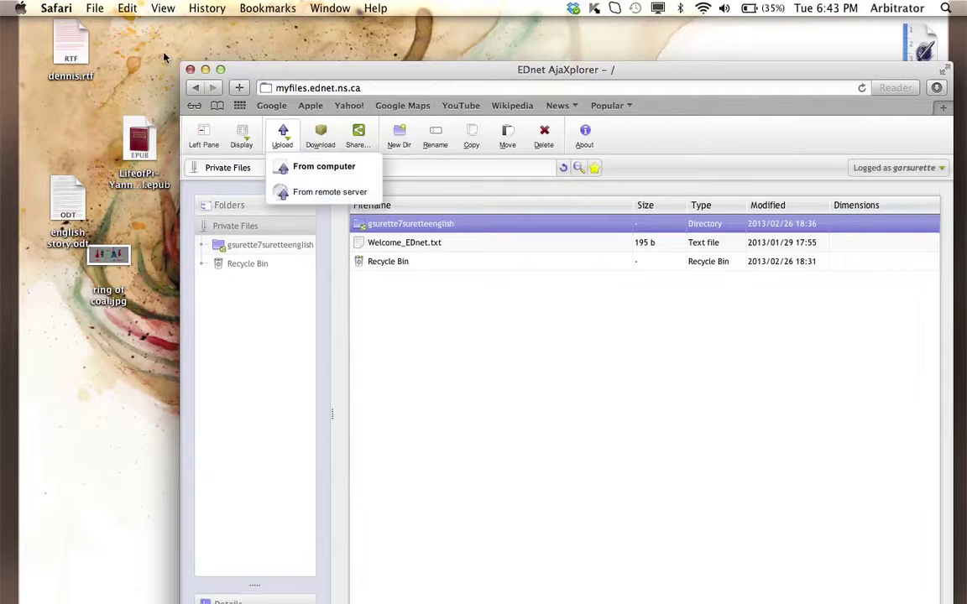